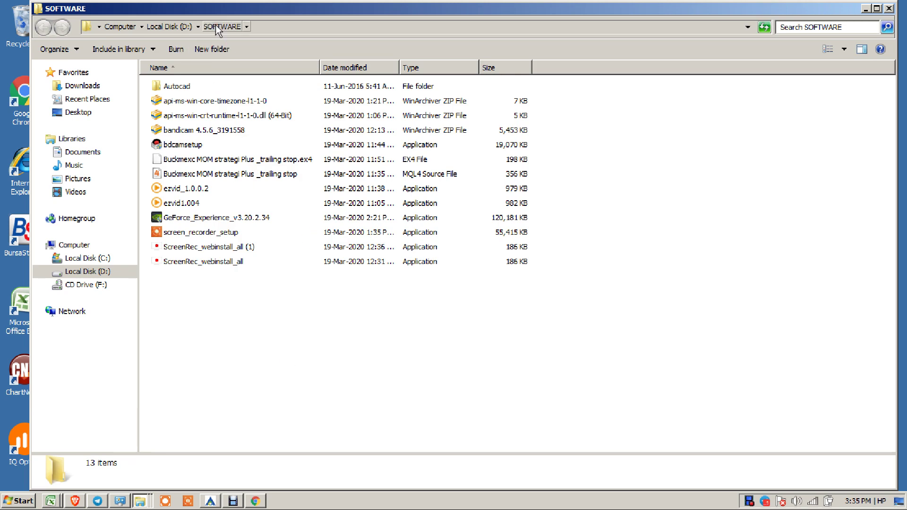
Browse to the D:\TRADING\MT5\Expert Advisor folder and select the Buckmexc MOM strategi Plus _trailing stop source file.
click(75, 272)
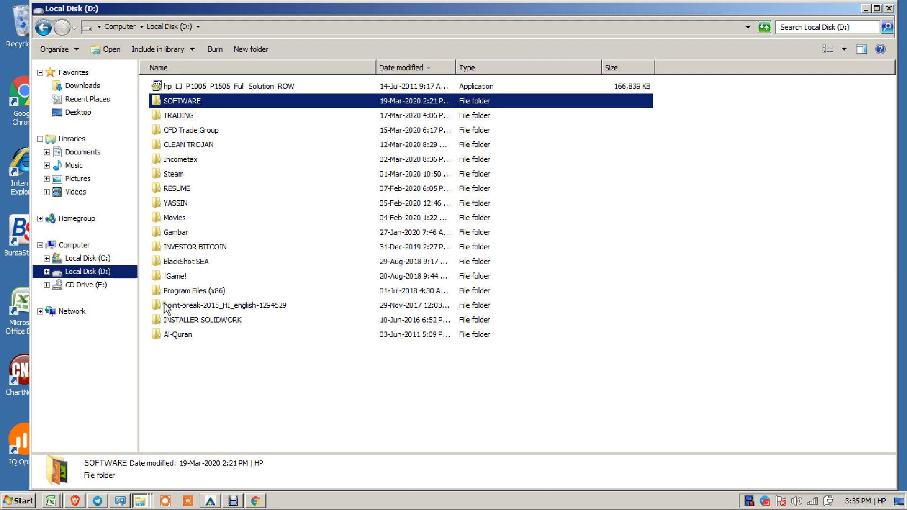
click(175, 119)
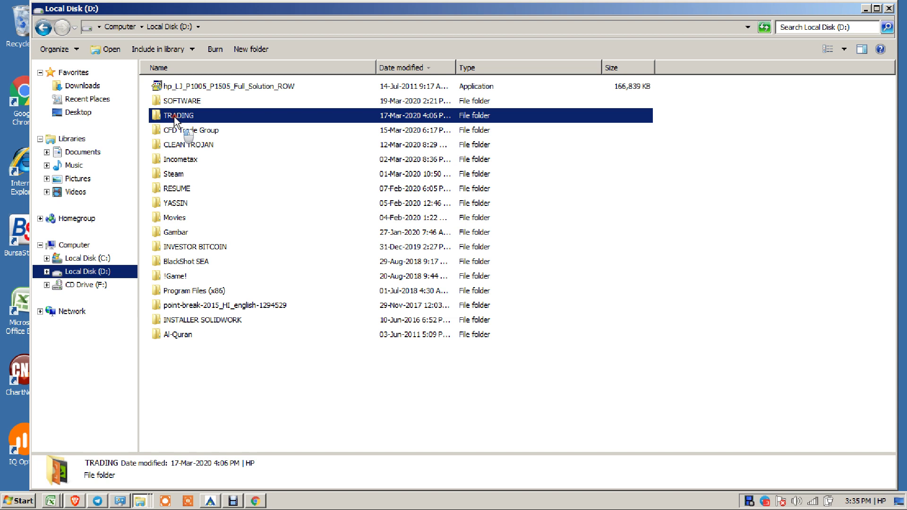
double_click(175, 119)
scroll(187, 416, down, 3)
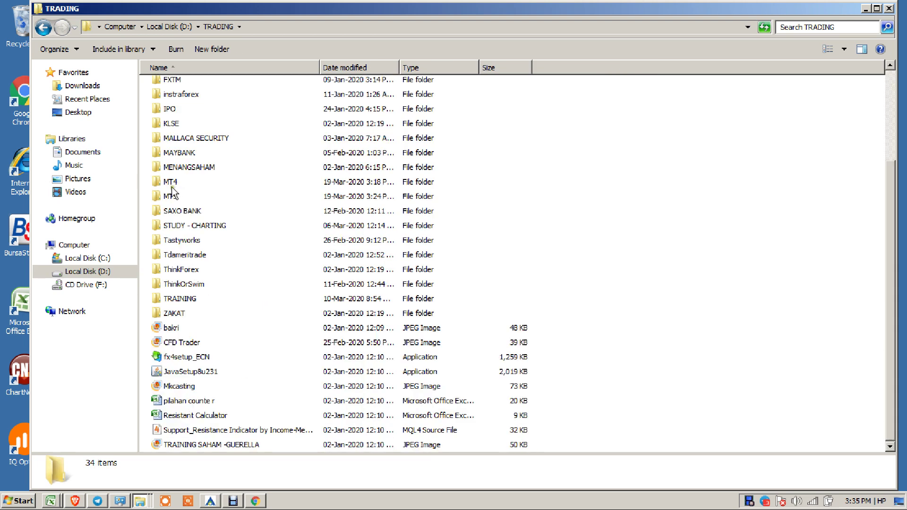
click(169, 197)
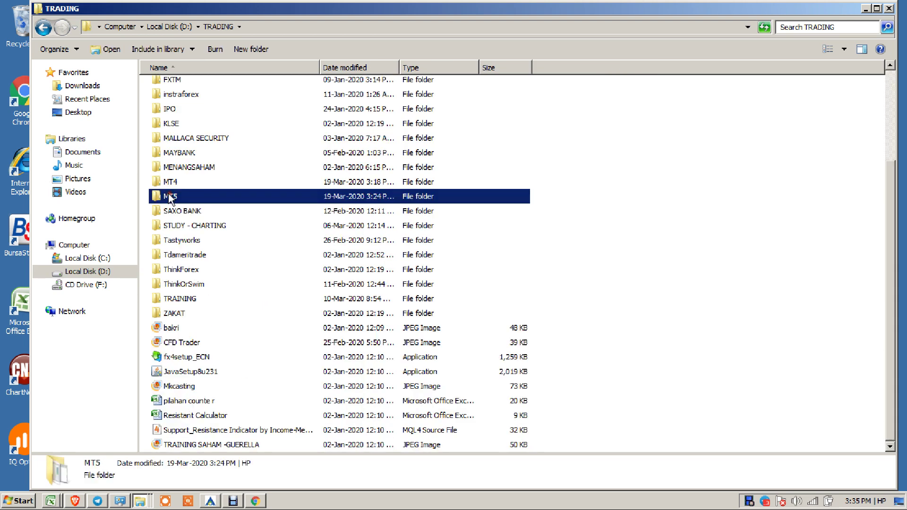
double_click(170, 198)
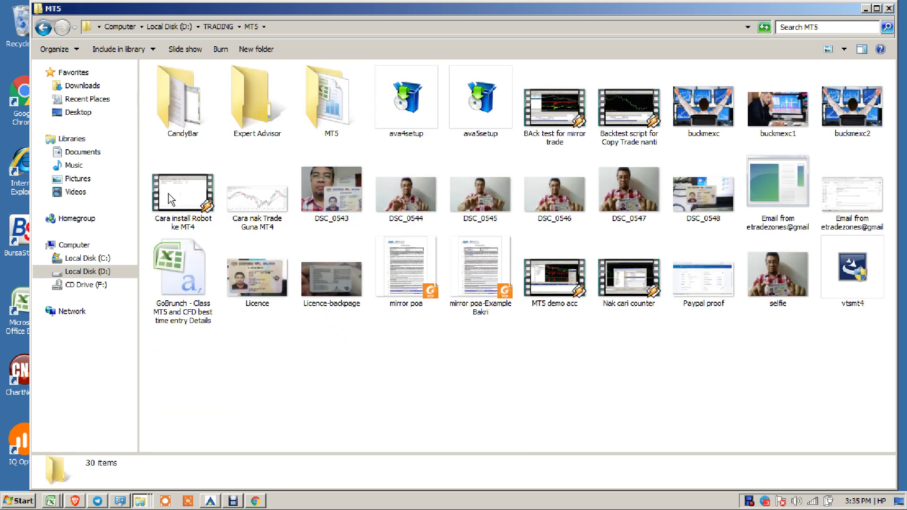
double_click(264, 125)
click(213, 150)
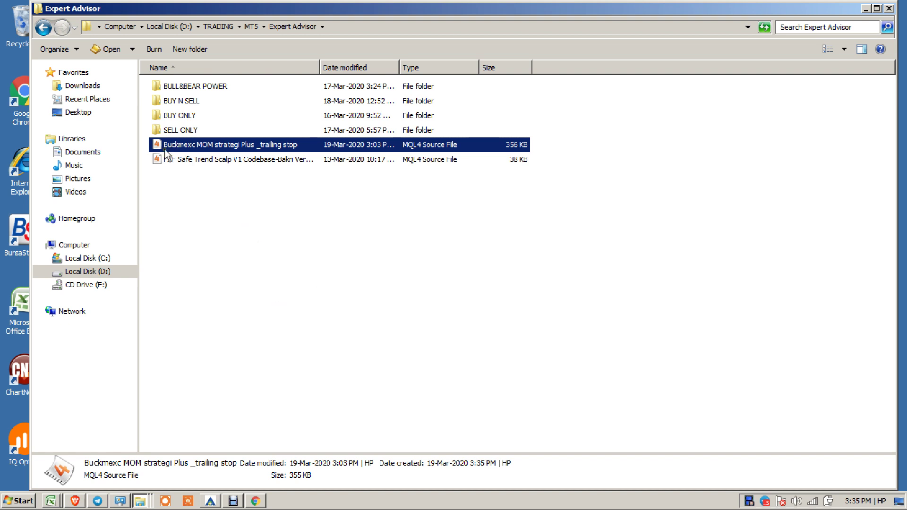
Open the Buckmexc MOM strategi Plus _trailing stop source file in MetaEditor and display the compiler's error list.
click(210, 502)
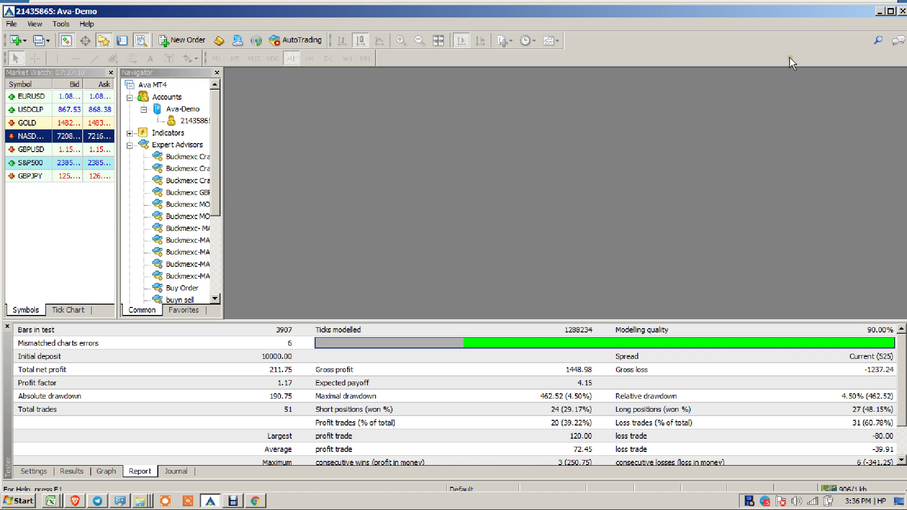
click(879, 12)
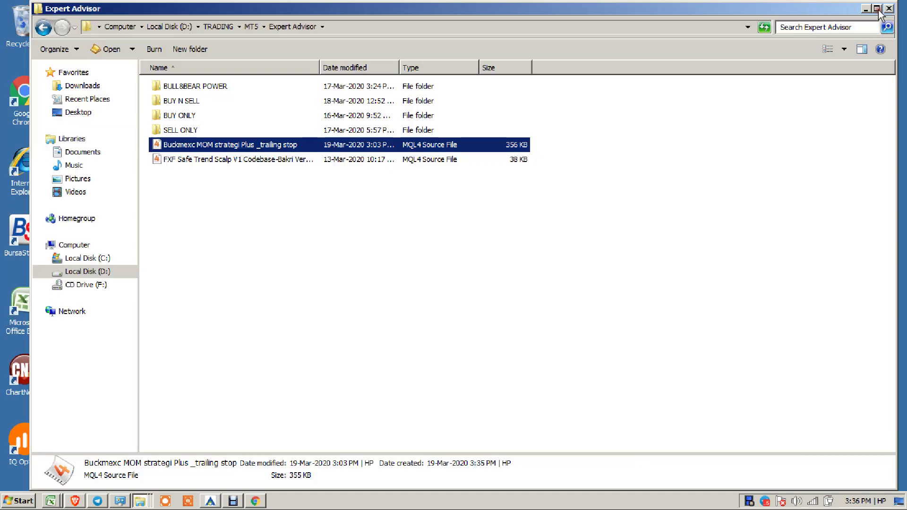
double_click(203, 144)
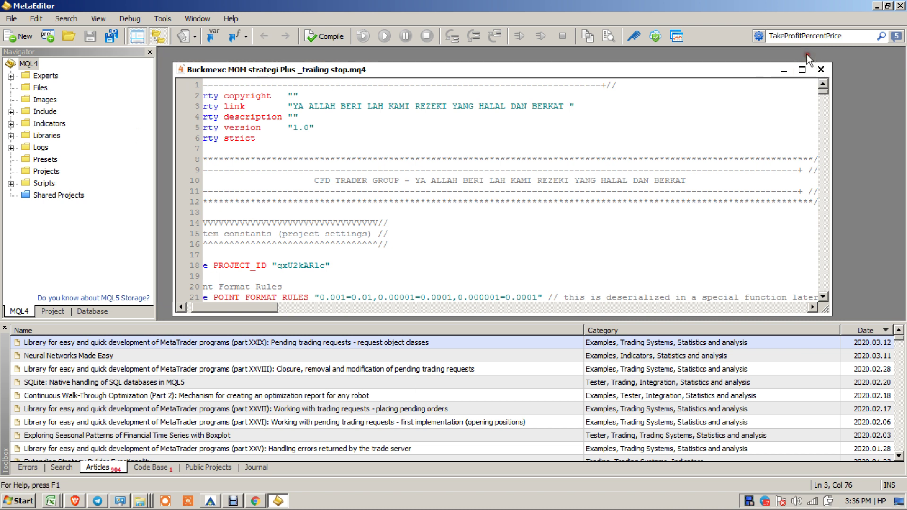
drag(594, 67, 589, 60)
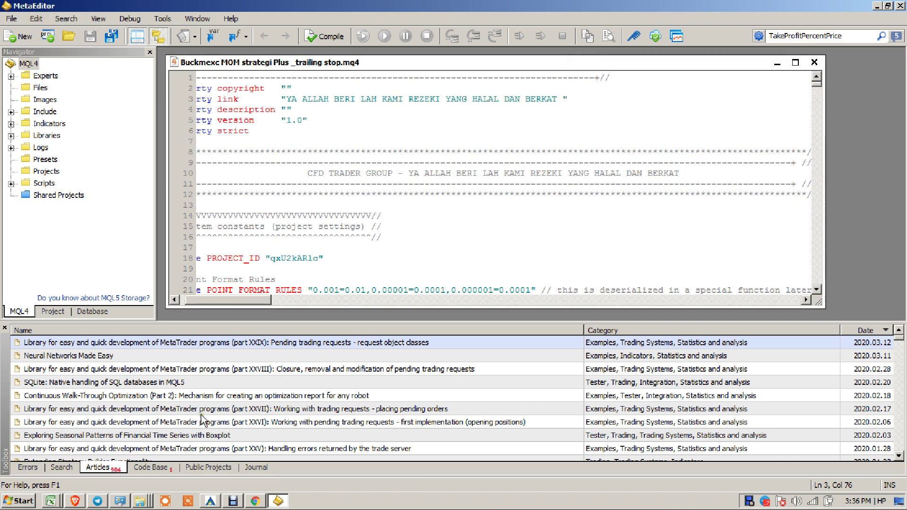
click(26, 468)
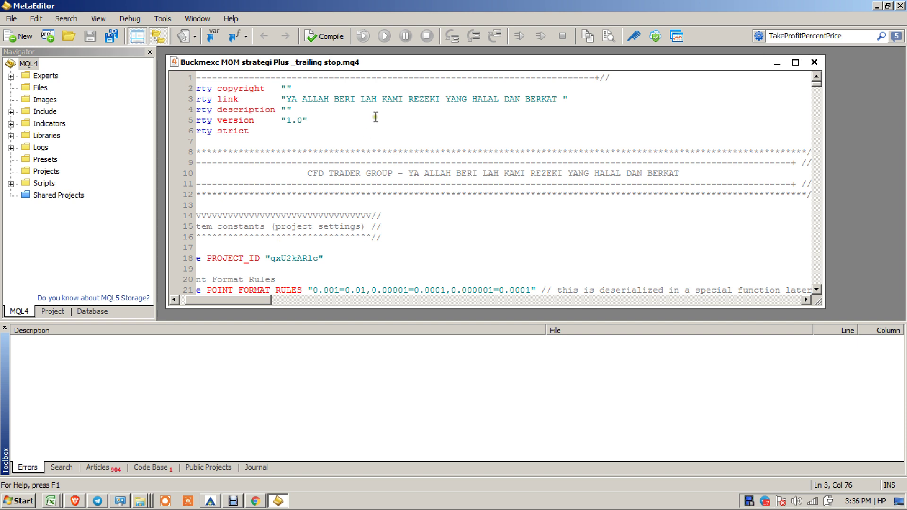
Look through the source code, start compiling it and cancel the compilation.
drag(816, 83, 809, 140)
scroll(438, 188, down, 4)
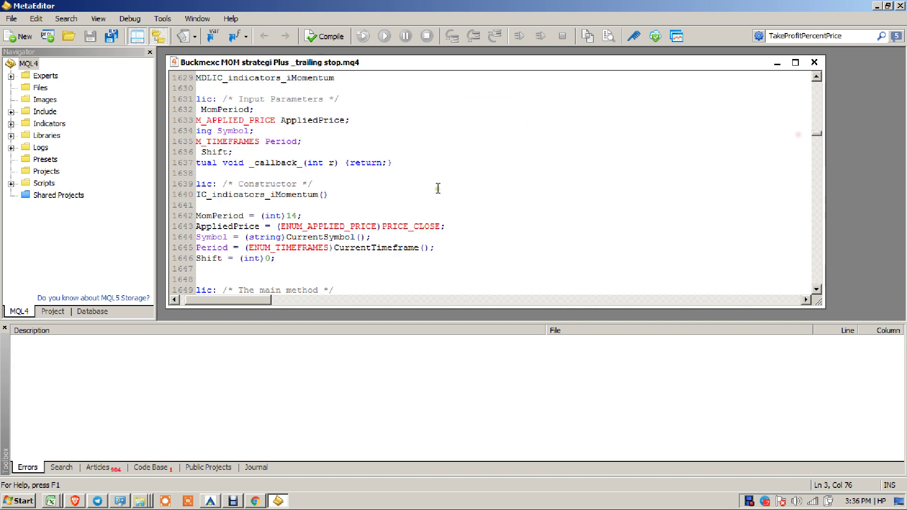
scroll(438, 188, down, 4)
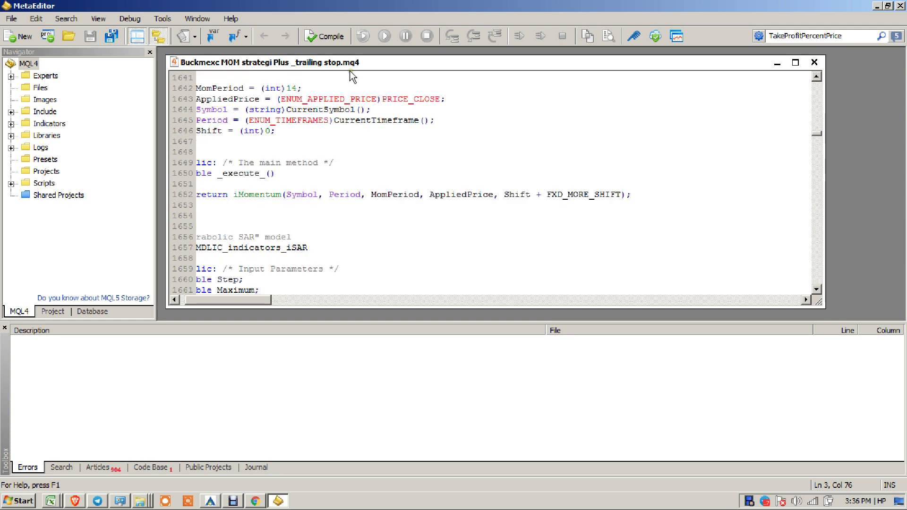
click(328, 38)
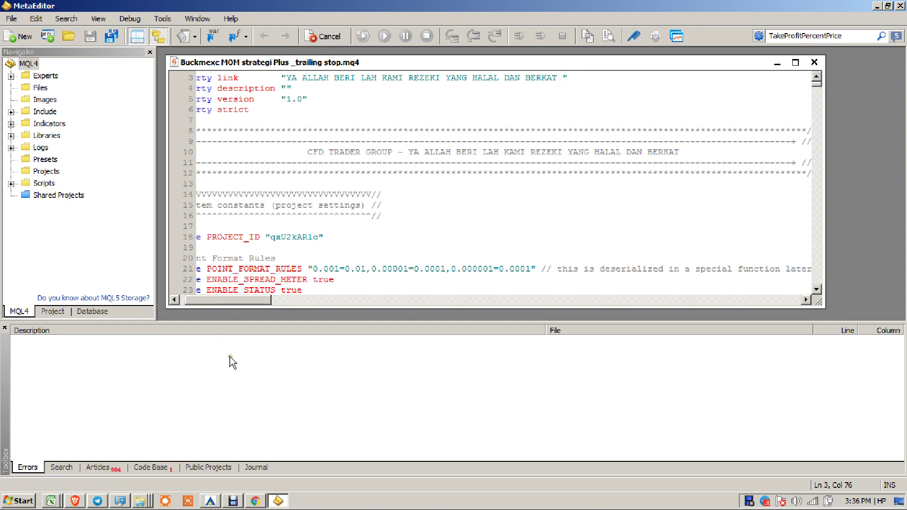
click(325, 36)
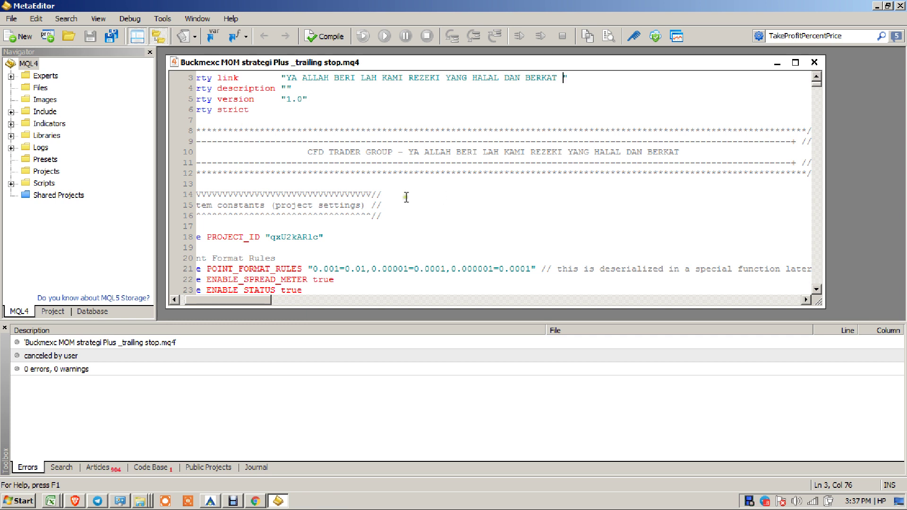
click(8, 19)
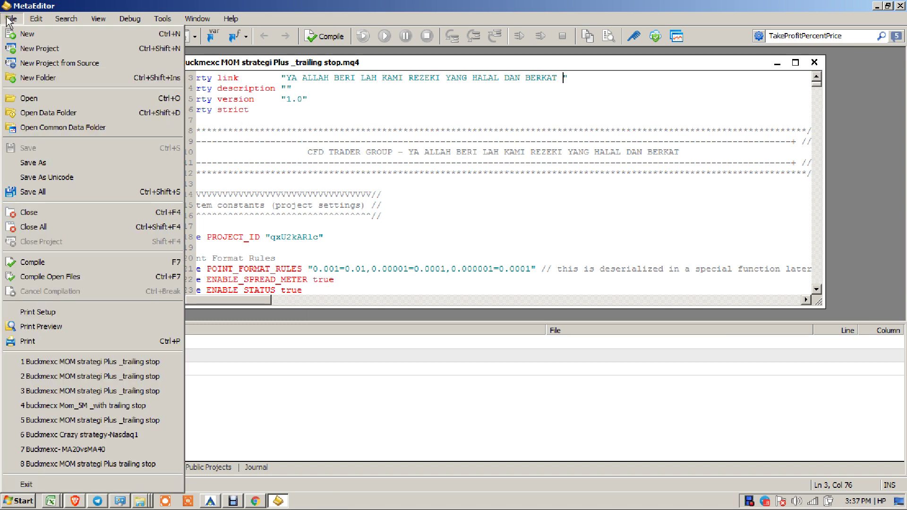
click(47, 177)
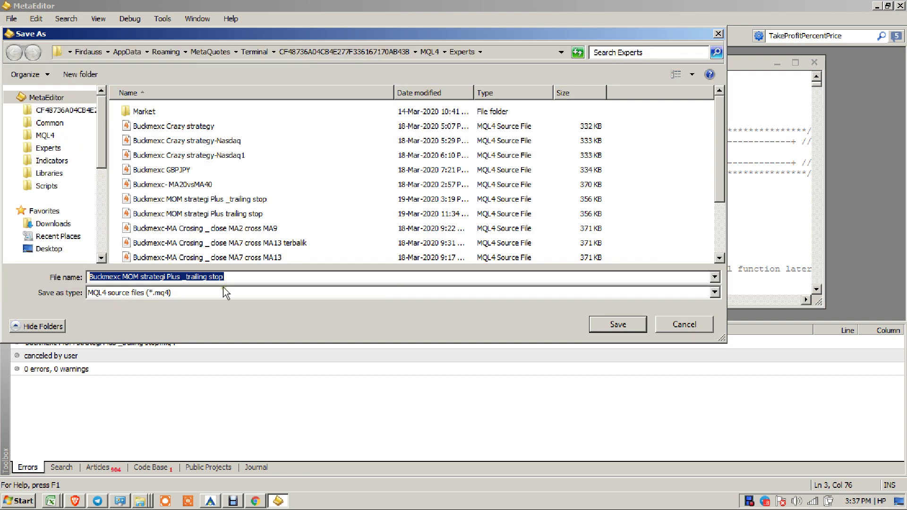
click(622, 324)
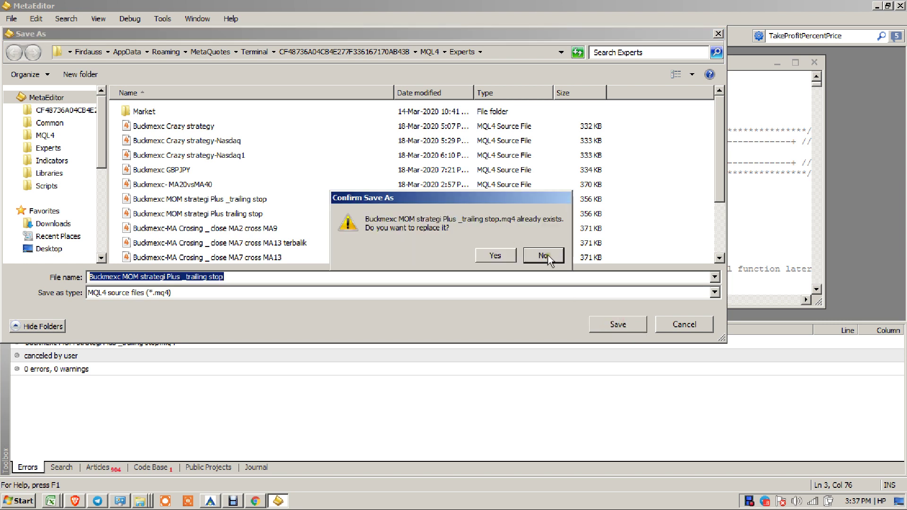
click(543, 256)
click(675, 324)
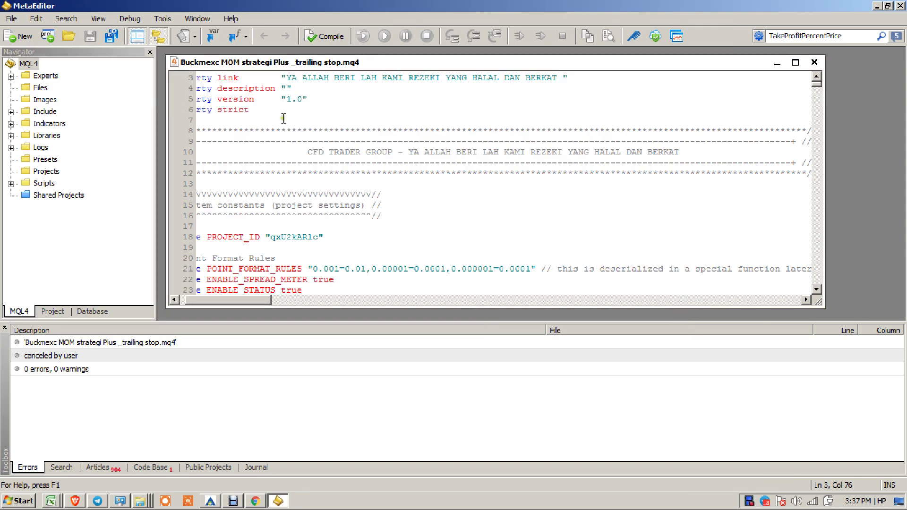
Compile the source file and save it as Buckmexc MOM strategi Plus _trailing stop in the MQL4 Experts folder, replacing the existing file.
click(323, 36)
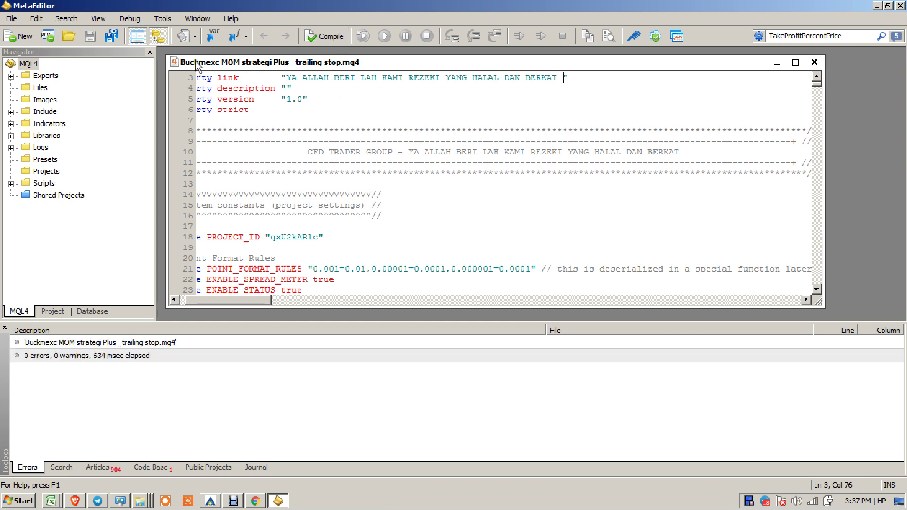
click(36, 19)
mouse_move(8, 12)
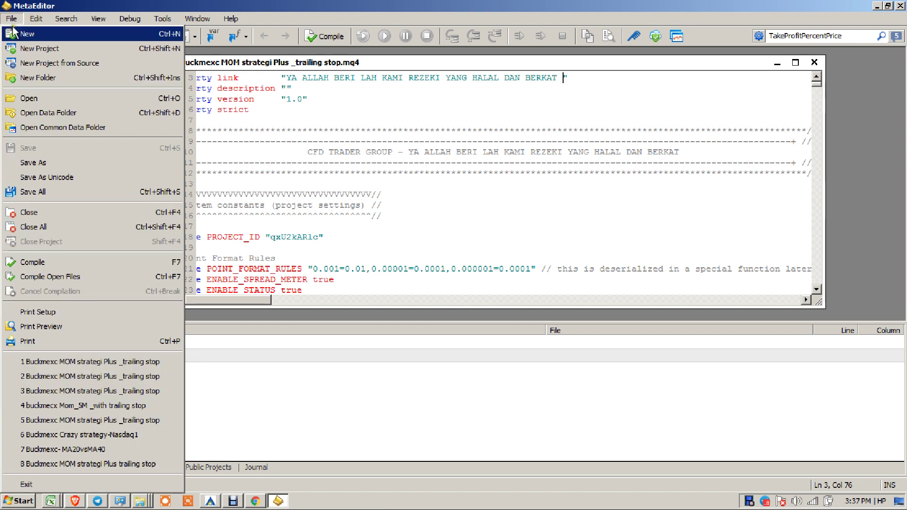
click(44, 174)
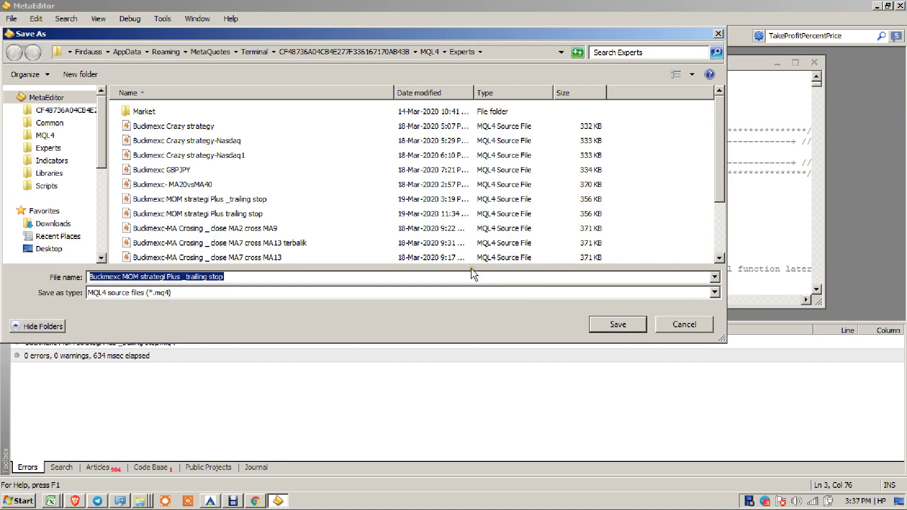
click(621, 326)
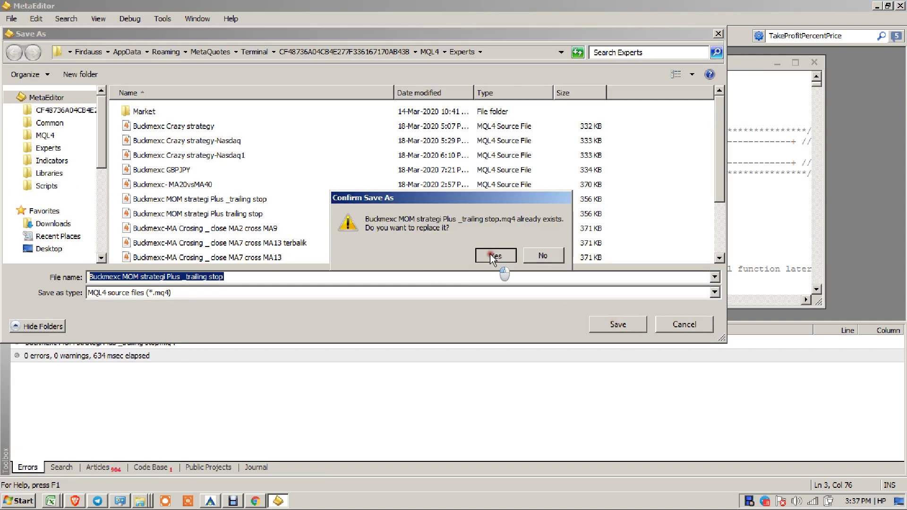
click(490, 255)
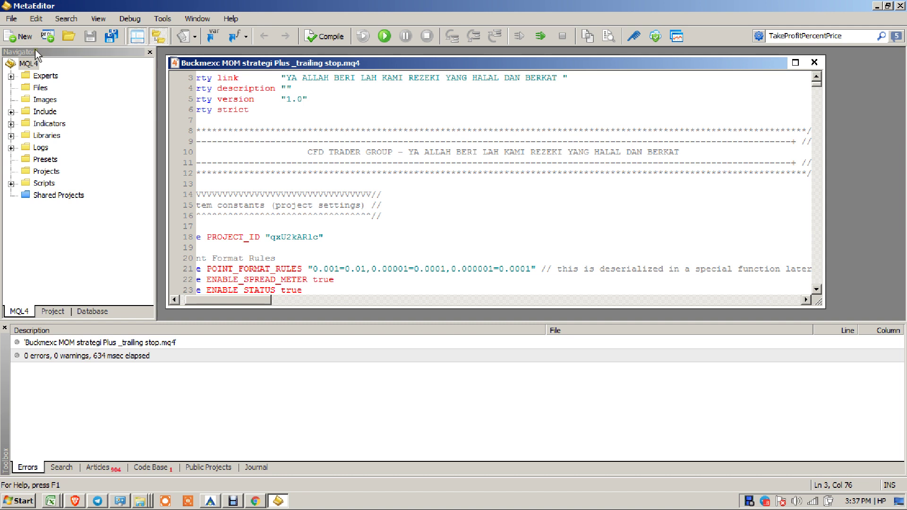
Run the compiled expert advisor on a EURUSD H1 chart with its default settings, close the chart and return to MetaEditor.
click(383, 35)
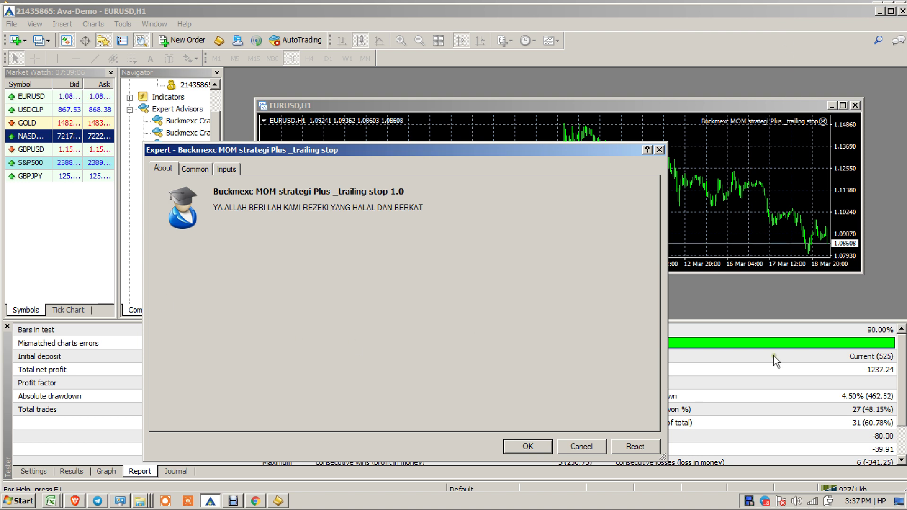
click(525, 446)
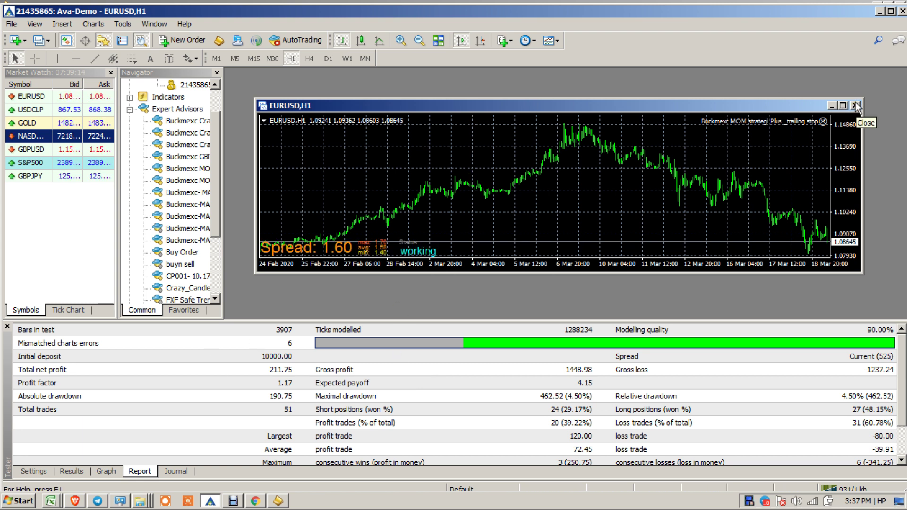
key(alt+Tab)
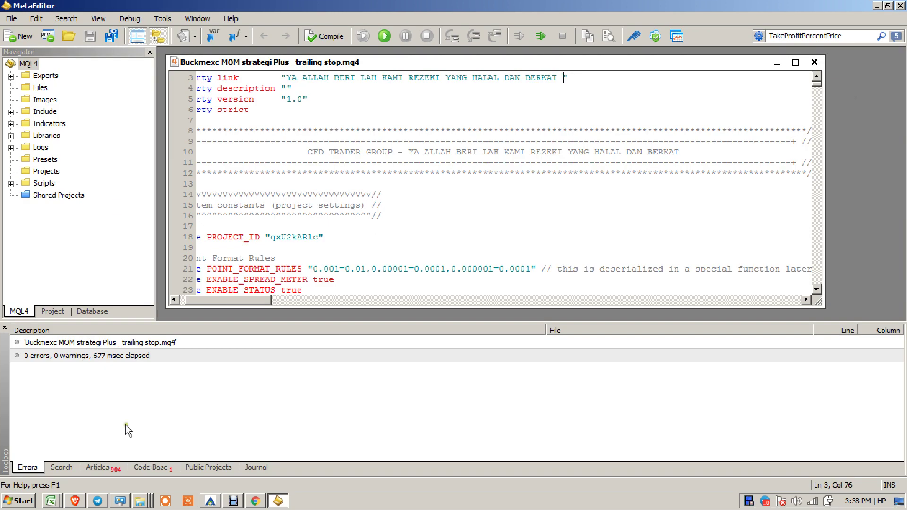
Switch to the Ava MT4 terminal and display the Strategy Tester with its settings, hiding and showing it once.
click(212, 502)
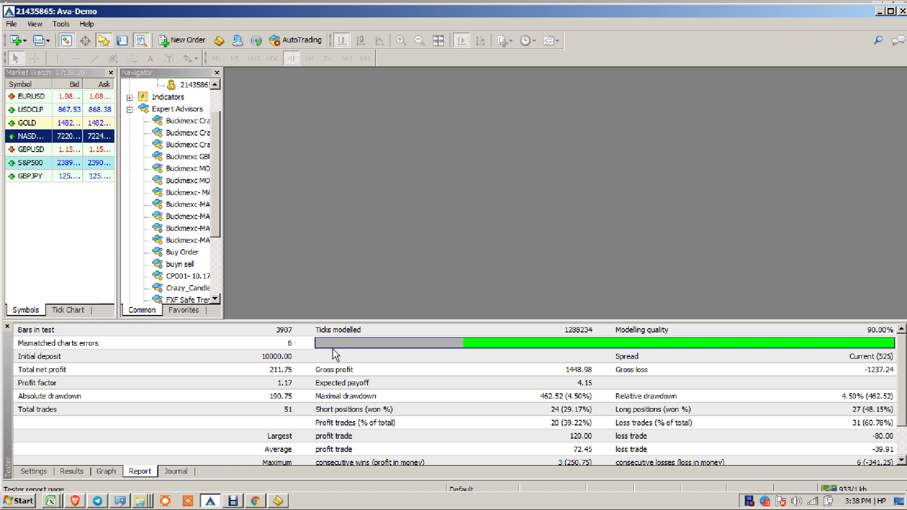
click(33, 472)
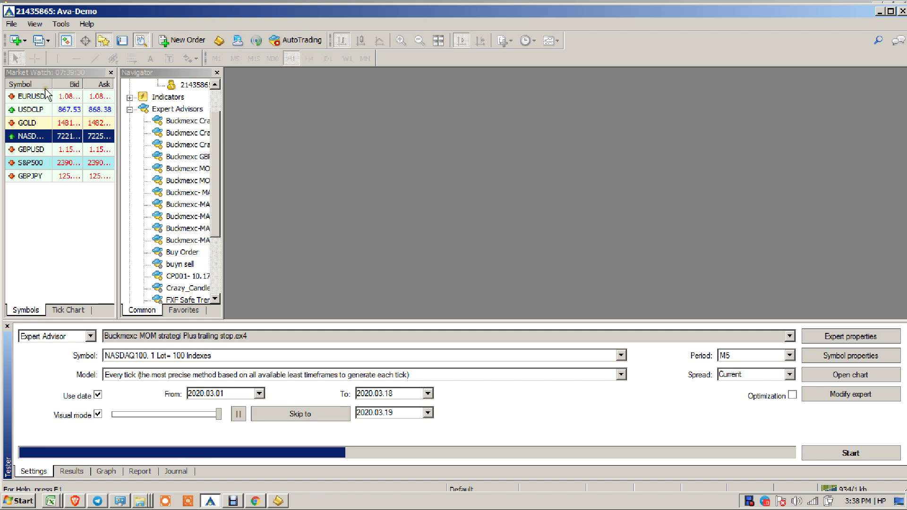
click(34, 25)
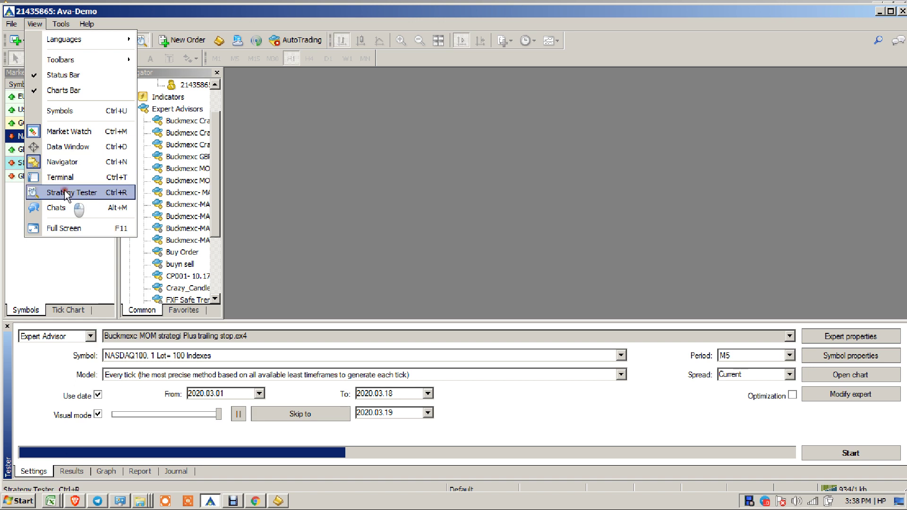
click(70, 194)
click(34, 24)
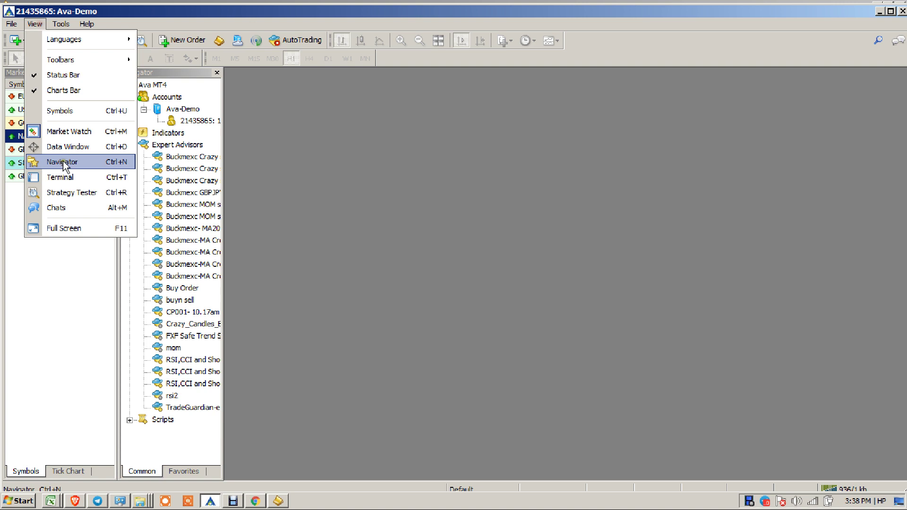
click(71, 194)
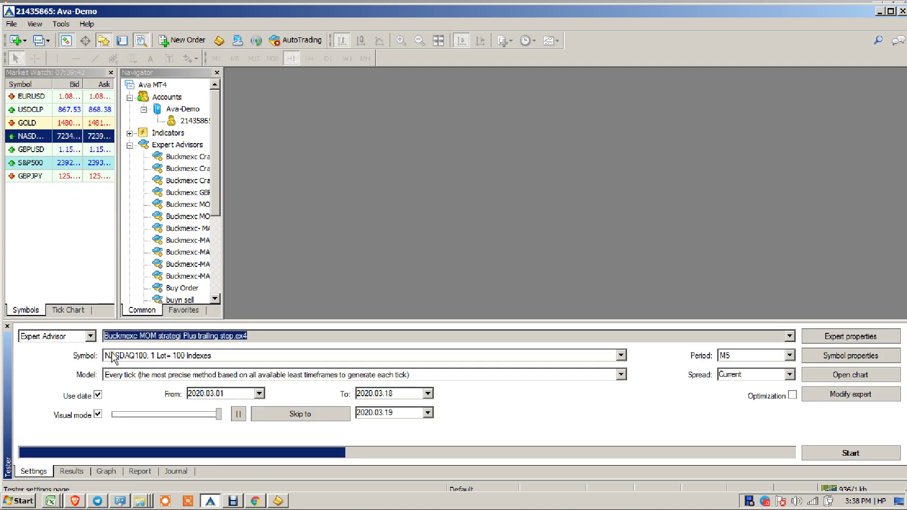
Choose Buckmexc MOM strategi Plus trailing stop.ex4 as the expert advisor to test and NASDAQ100 as the symbol.
click(790, 336)
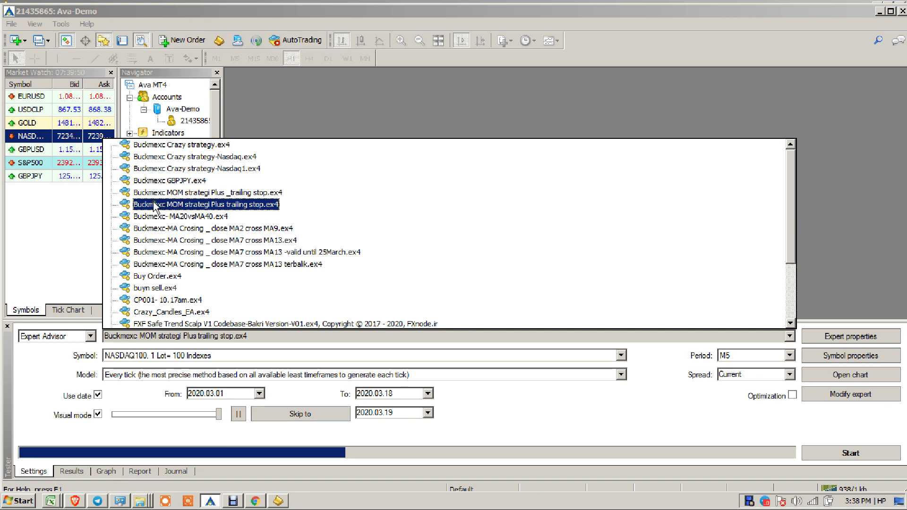
click(195, 204)
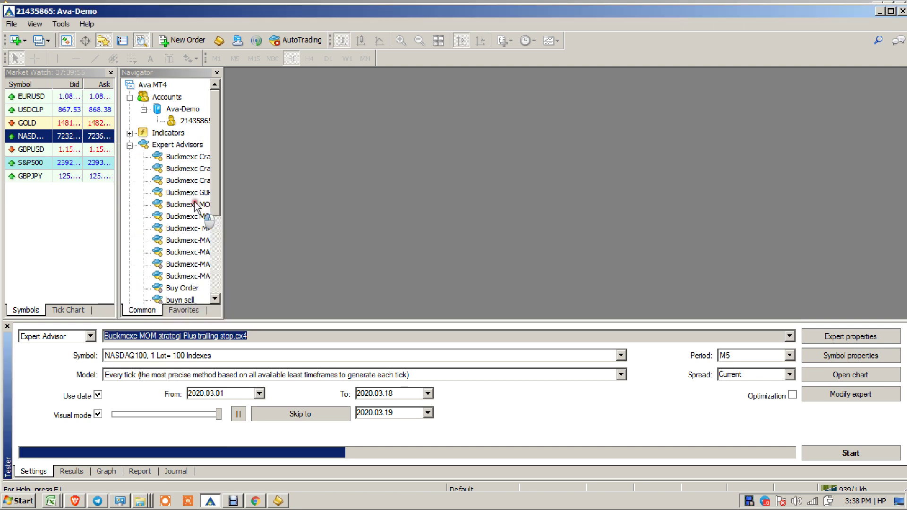
click(568, 361)
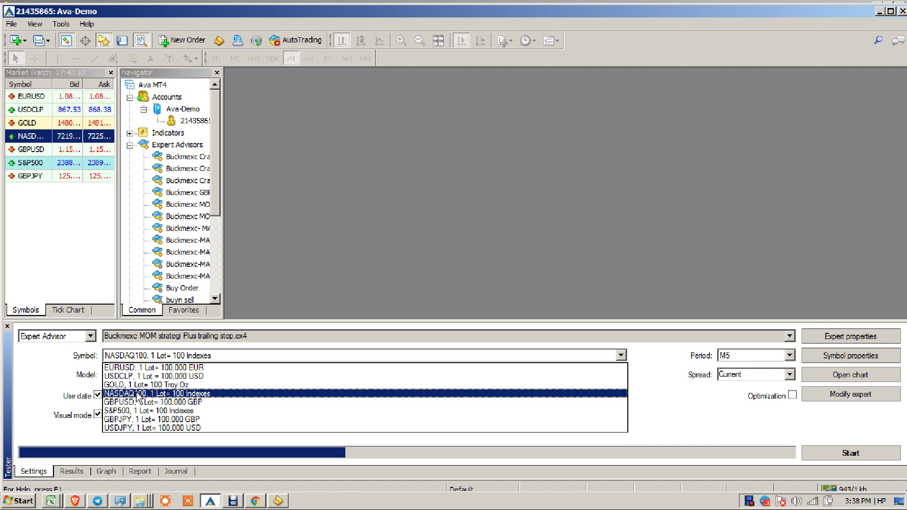
click(133, 368)
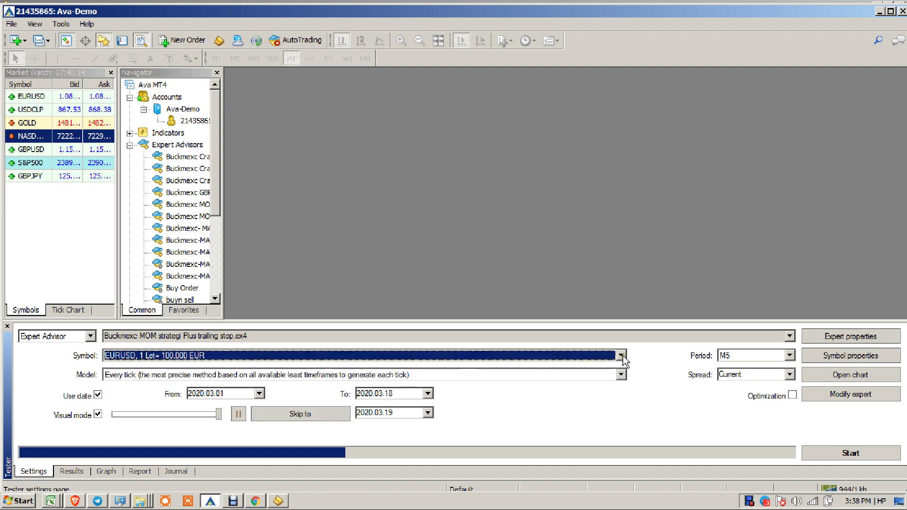
click(622, 355)
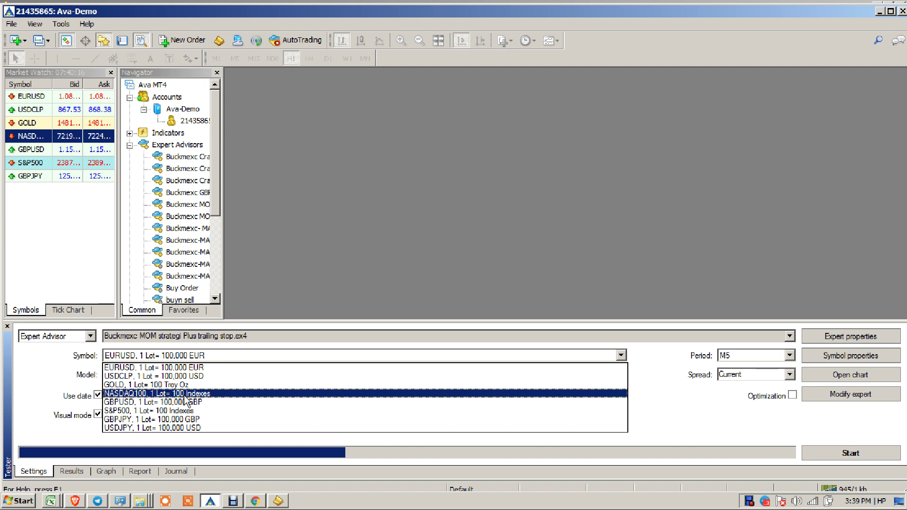
click(121, 395)
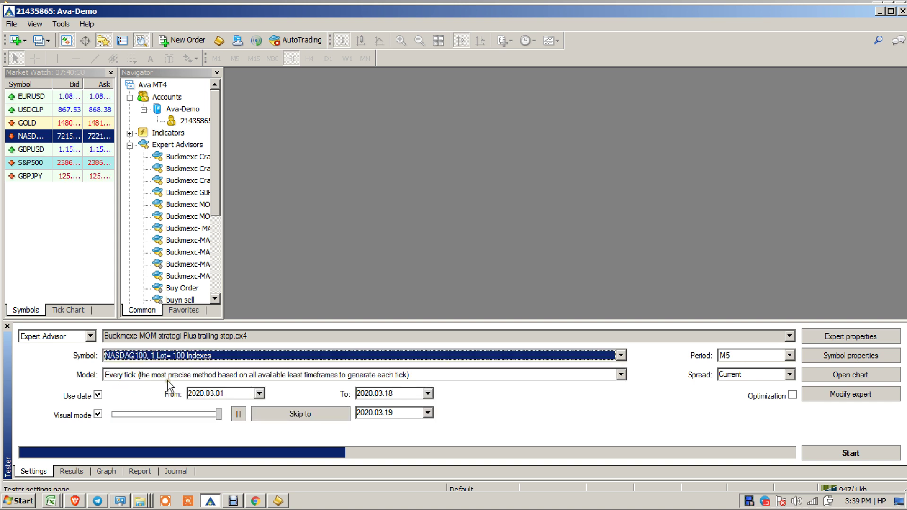
Set the test's start date to 2020.03.15 and its period to M30.
click(217, 393)
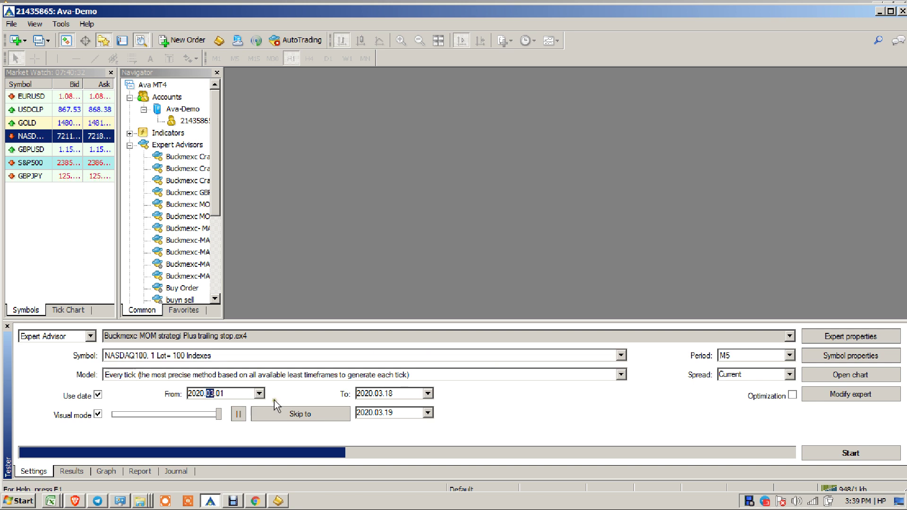
key(Down)
key(Up)
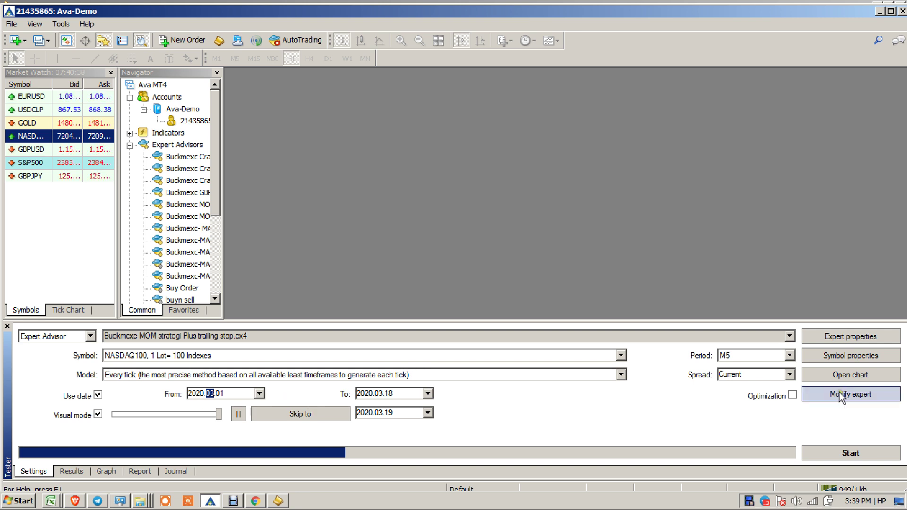
click(220, 394)
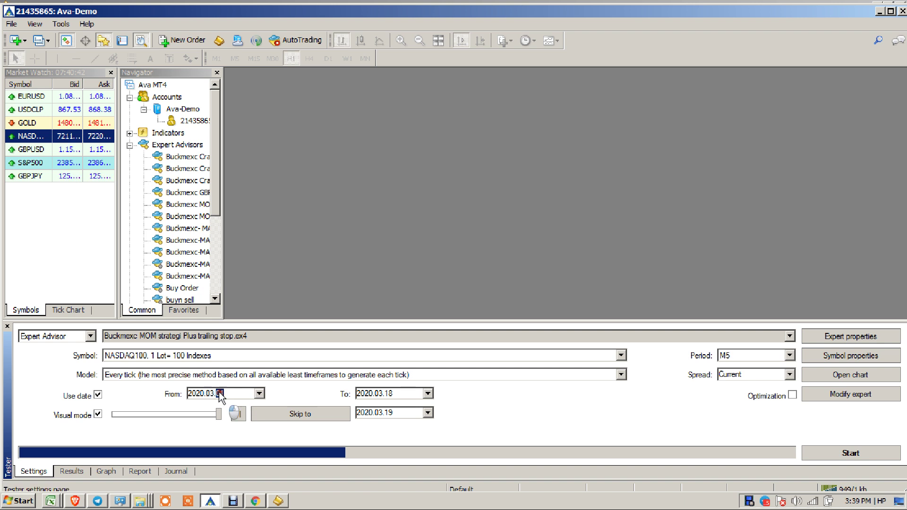
click(220, 395)
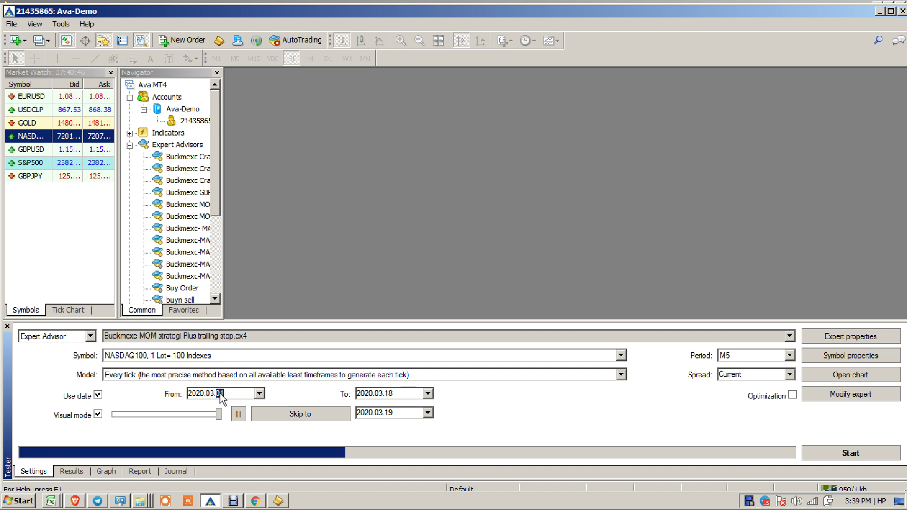
text(15)
click(790, 356)
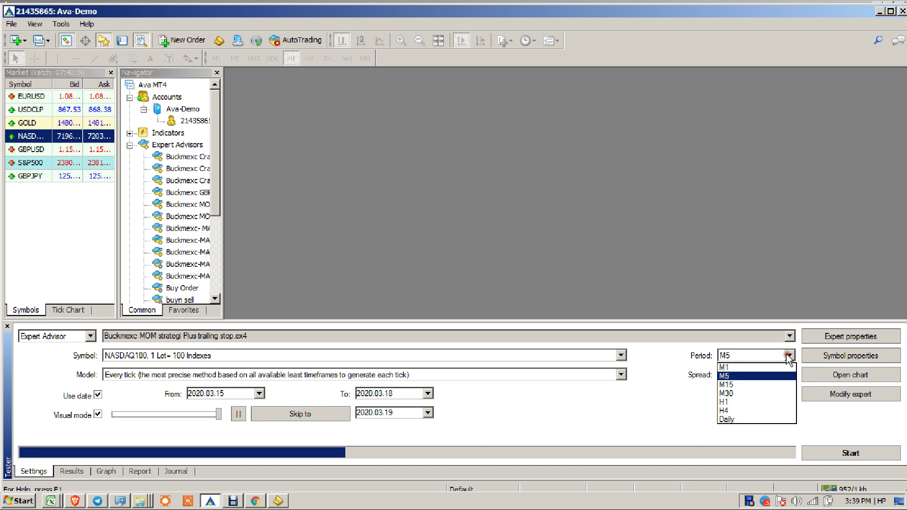
click(730, 393)
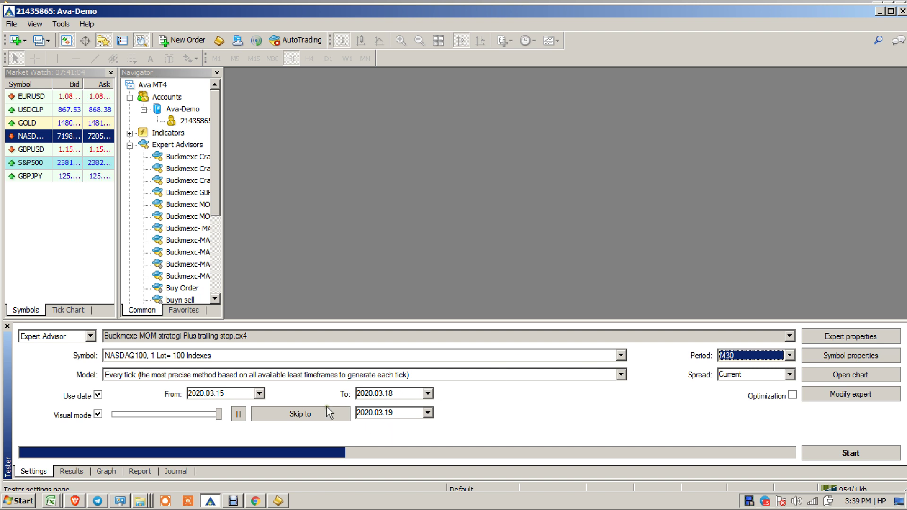
Start the visual backtest, maximize its NASDAQ100 chart and slow the playback down slightly.
click(844, 455)
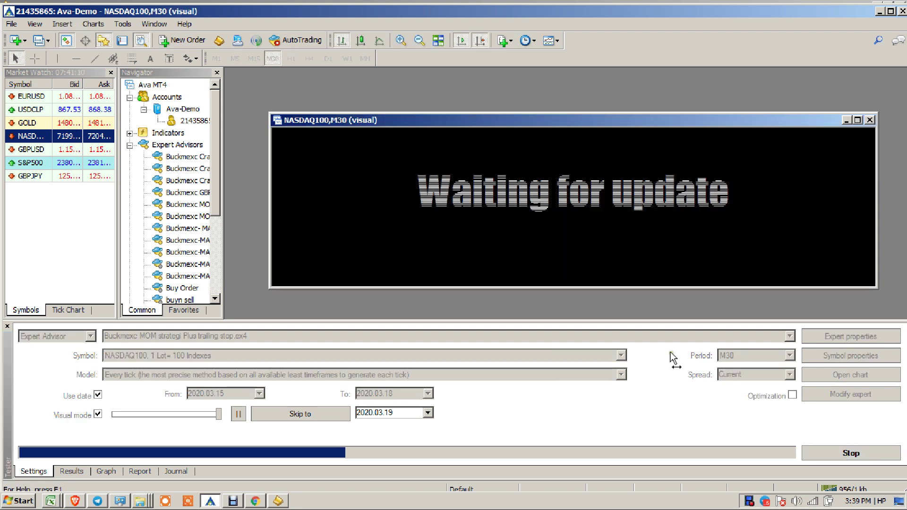
click(858, 120)
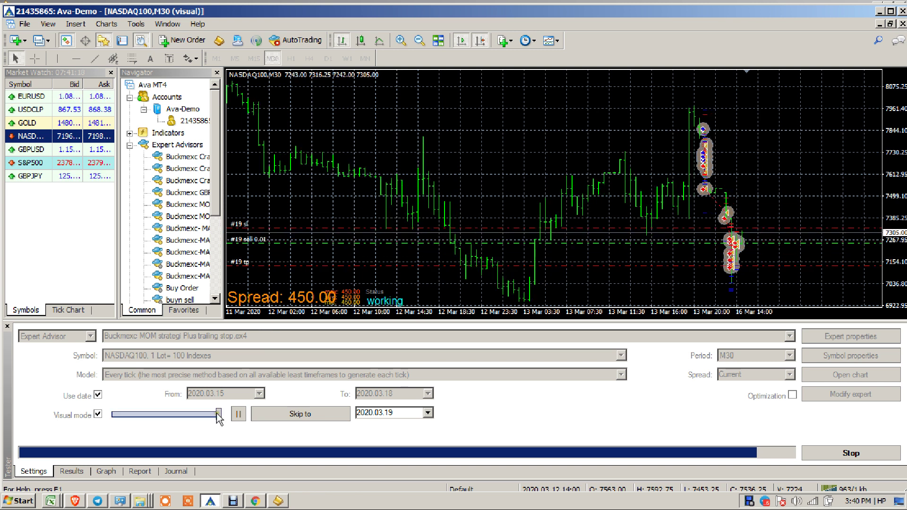
drag(218, 414, 208, 414)
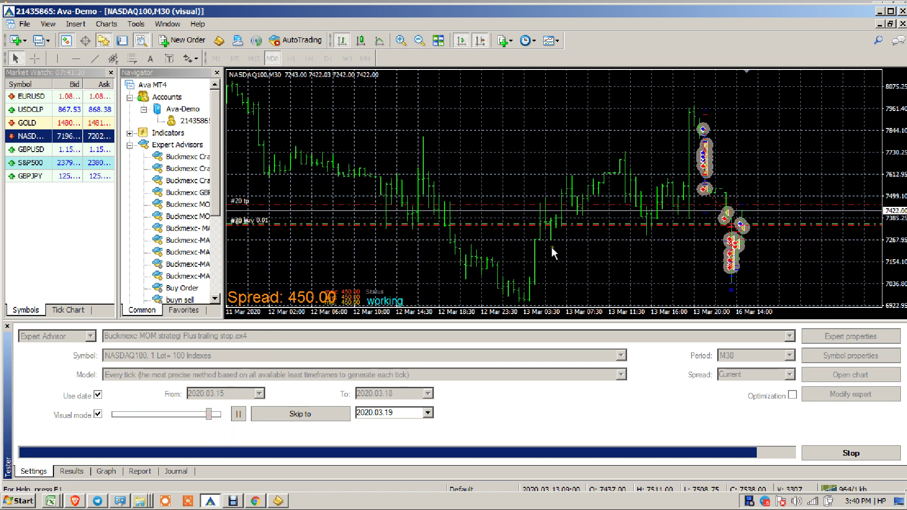
Apply the saved Testing template to the NASDAQ100 M30 backtest chart.
click(109, 24)
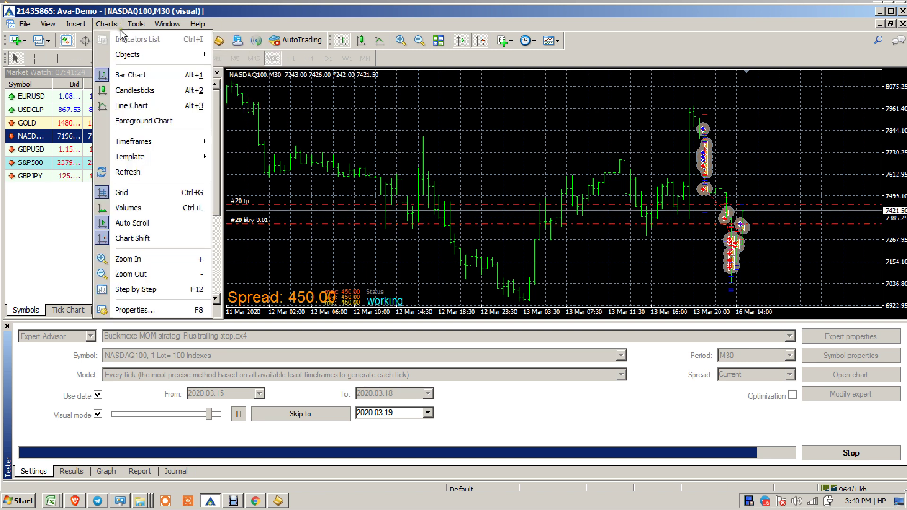
mouse_move(141, 157)
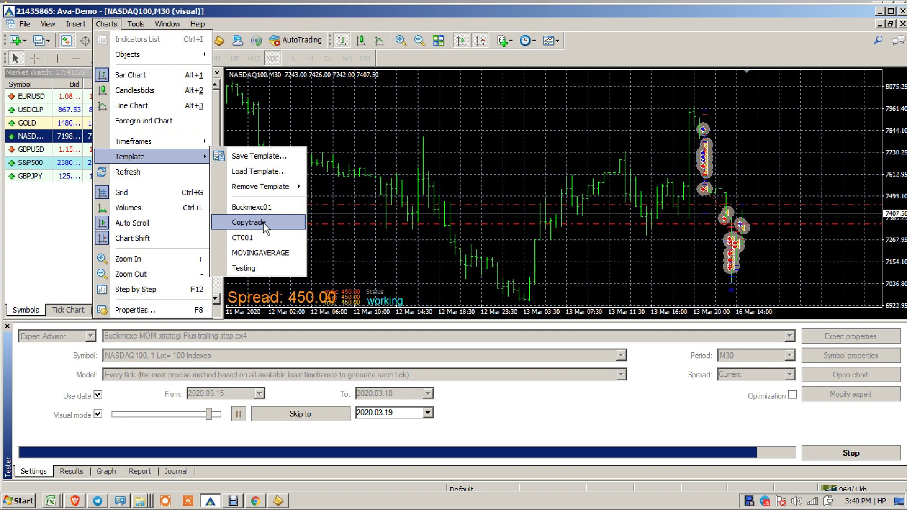
click(254, 270)
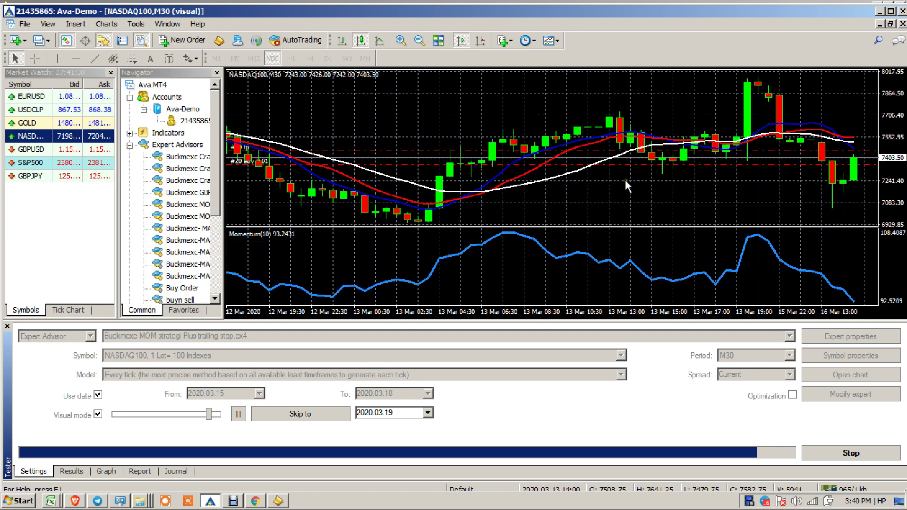
Raise the visual playback to maximum speed to complete the backtest and display its list of trade results.
drag(208, 414, 218, 415)
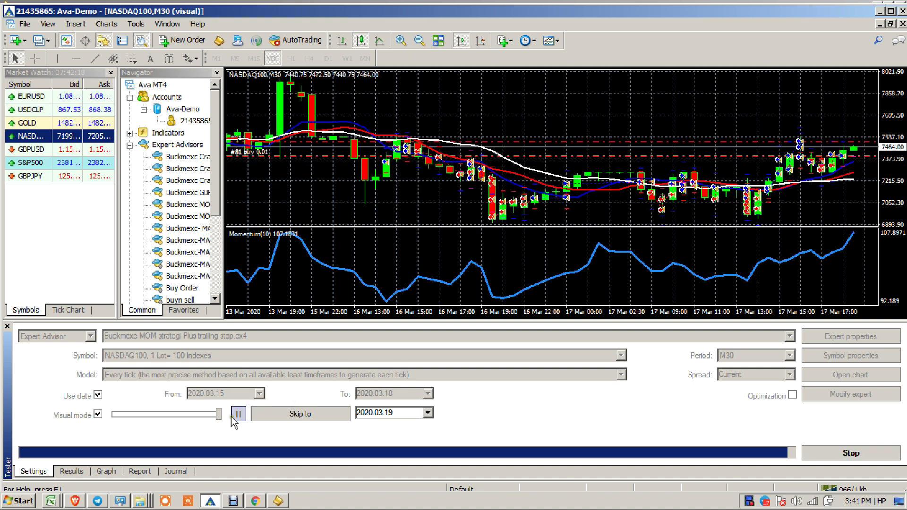
mouse_move(218, 415)
mouse_down()
mouse_move(195, 415)
mouse_move(233, 420)
mouse_up()
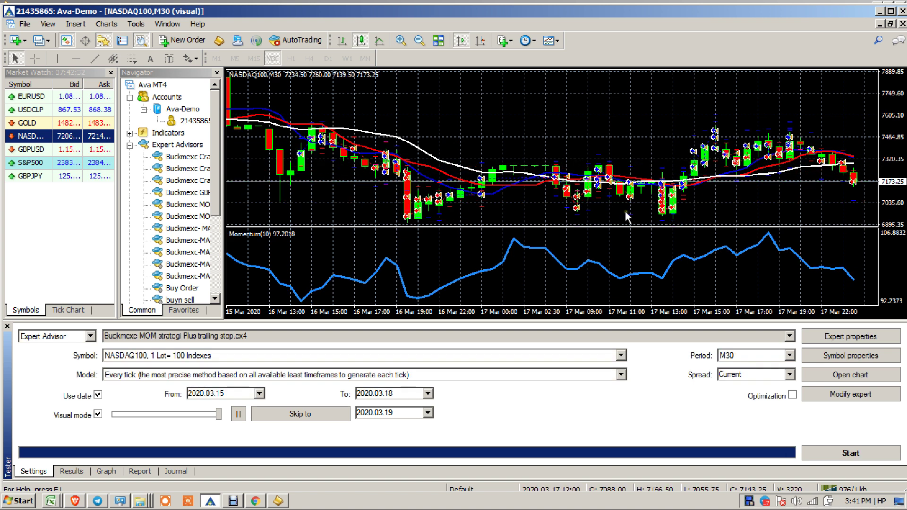
click(72, 474)
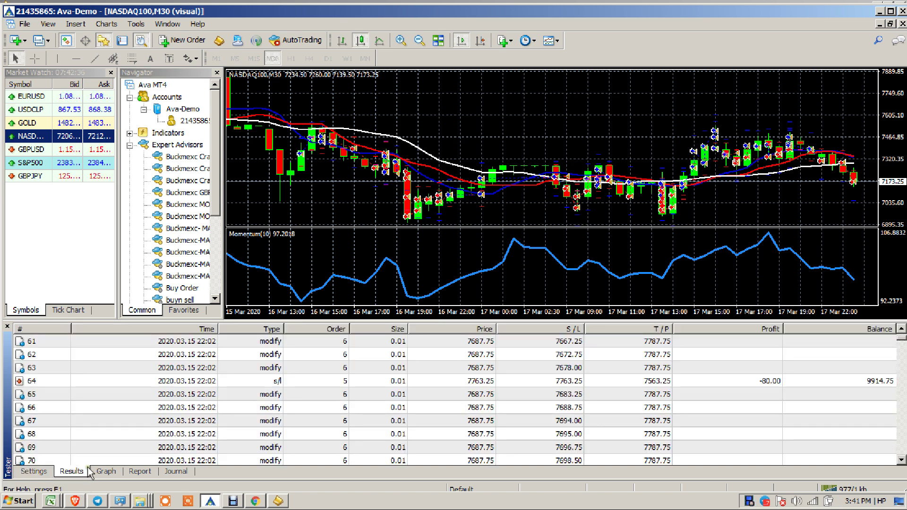